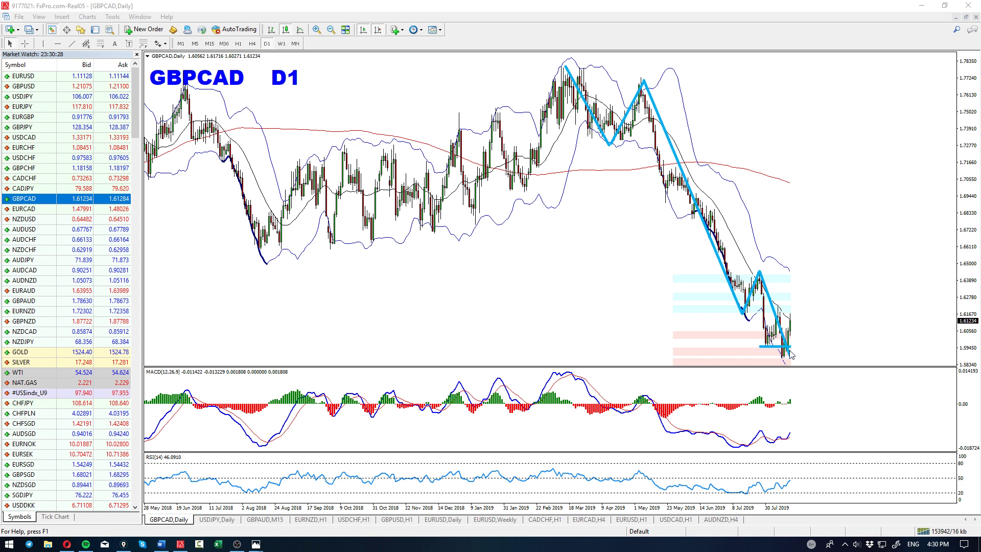
# Mark the latest price low and the rising MACD lows on the GBPCAD daily chart, and clear all screen annotations.
pyautogui.moveTo(791, 353); pyautogui.dragTo(789, 359)
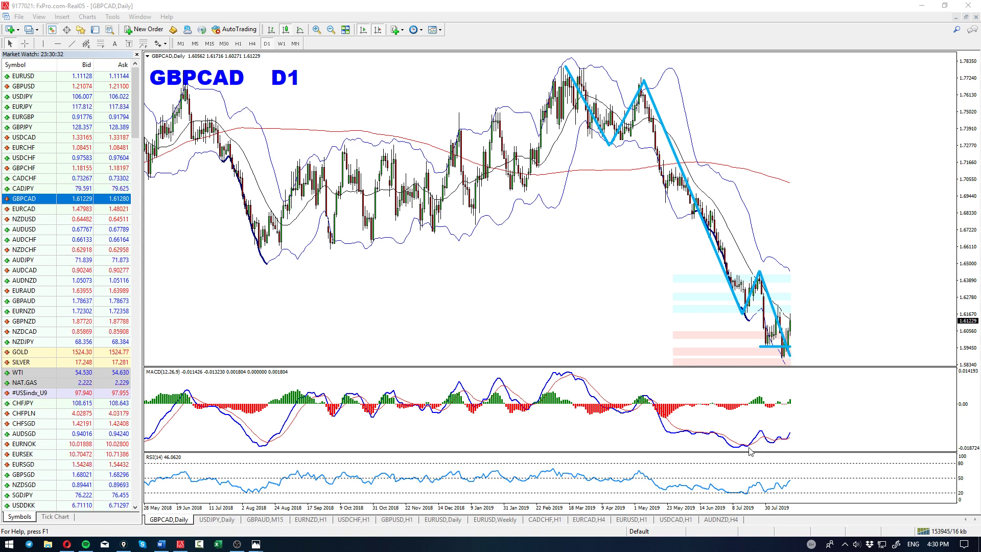
pyautogui.moveTo(740, 452); pyautogui.dragTo(796, 445)
pyautogui.press('Escape')
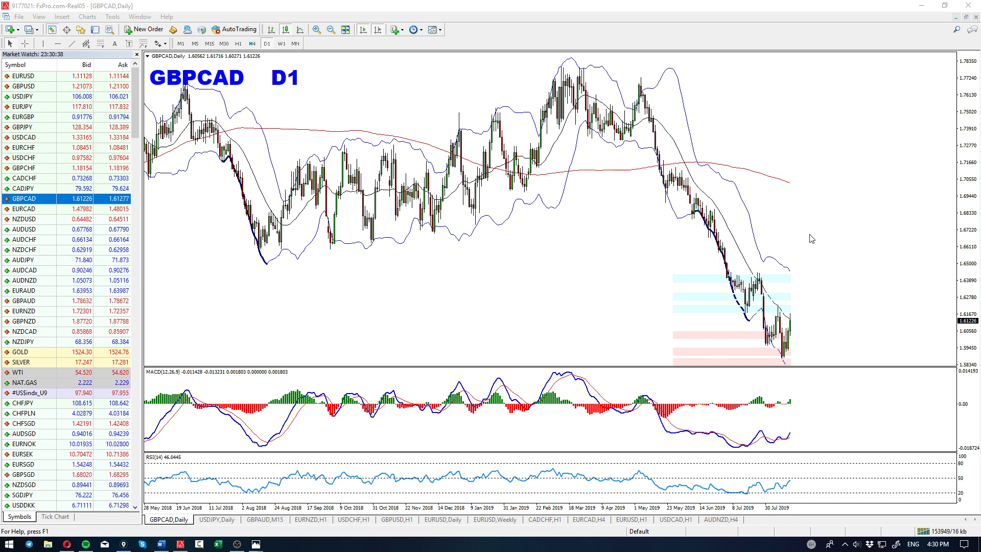
# On the GBPCAD H4 chart, annotate levels at the mid-July and late-July lows, point an arrow at the mid-July low, and clear the markings.
pyautogui.click(252, 43)
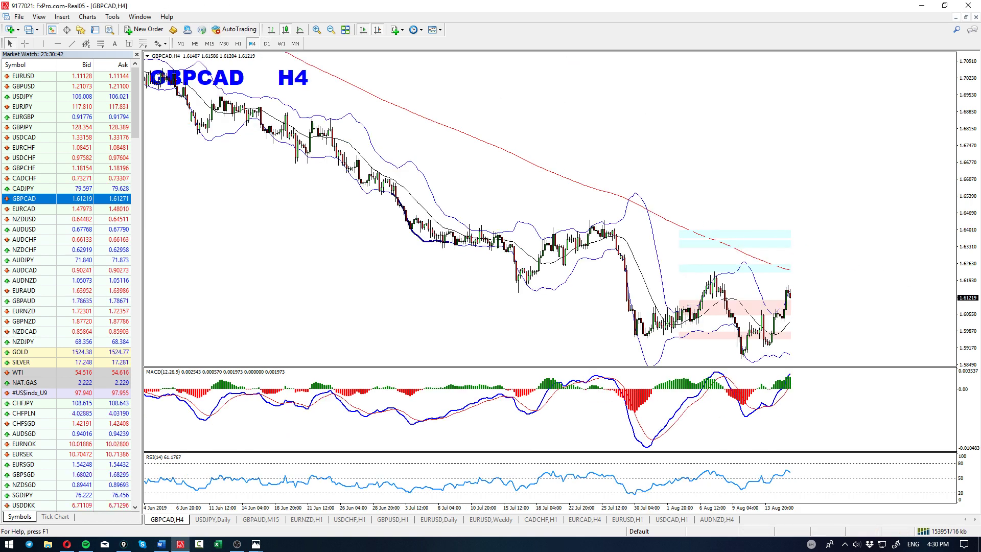
pyautogui.click(123, 544)
pyautogui.moveTo(623, 338); pyautogui.dragTo(776, 333)
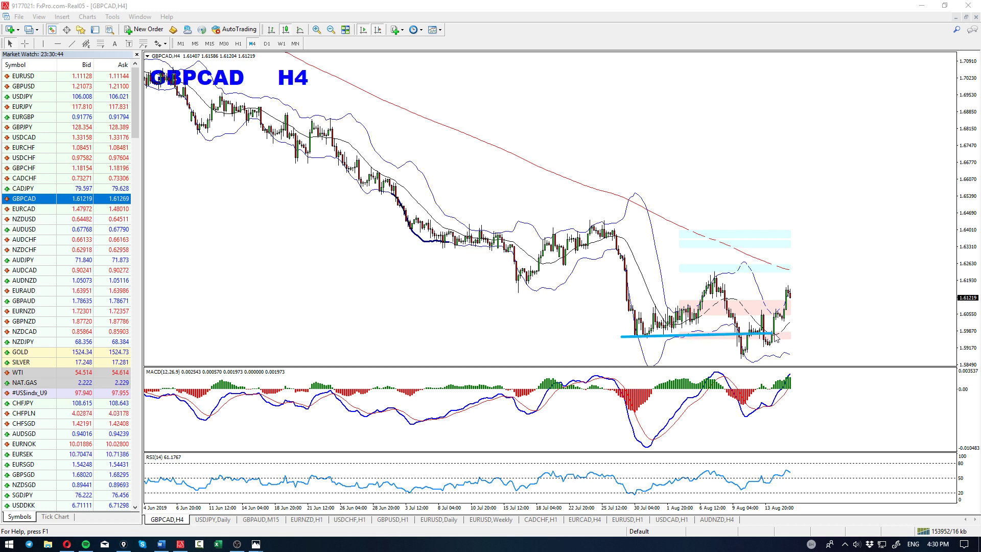
pyautogui.moveTo(516, 294); pyautogui.dragTo(726, 295)
pyautogui.moveTo(502, 357)
pyautogui.mouseDown()
pyautogui.moveTo(536, 307)
pyautogui.moveTo(538, 315)
pyautogui.mouseUp()
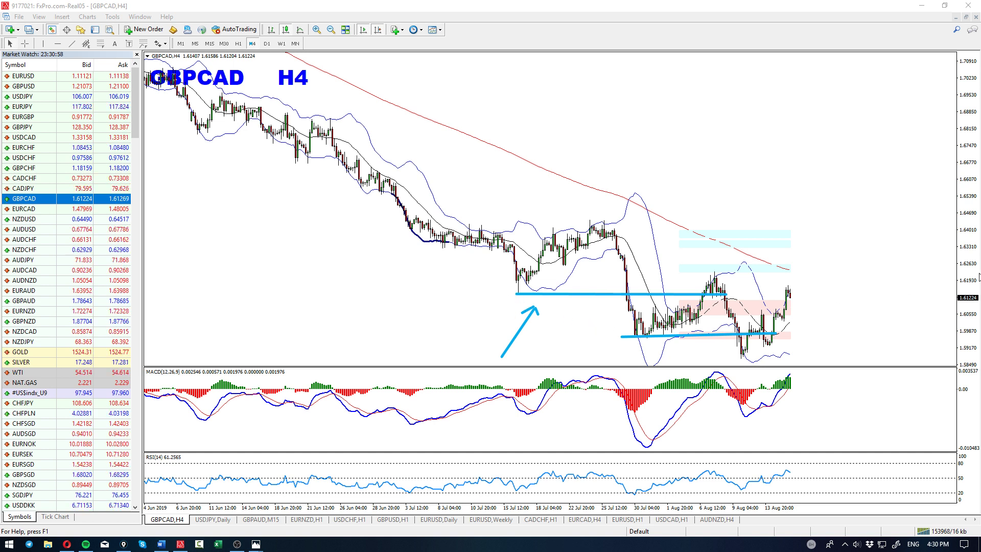
pyautogui.hotkey('ctrl', 'shift', '7')
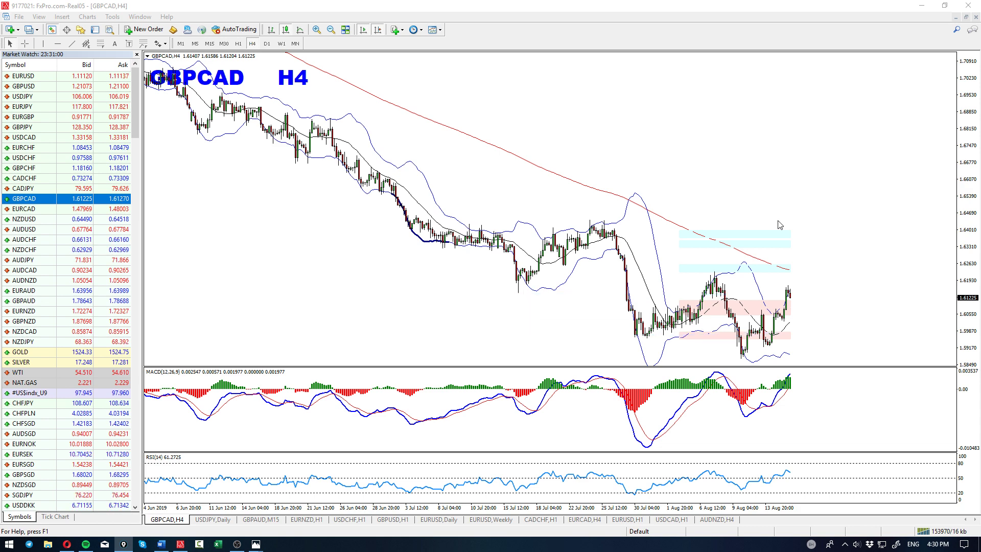
# Compare the GBPCAD daily chart, return to H4, and draw a falling trendline from the late-July high through the early-August high.
pyautogui.click(267, 44)
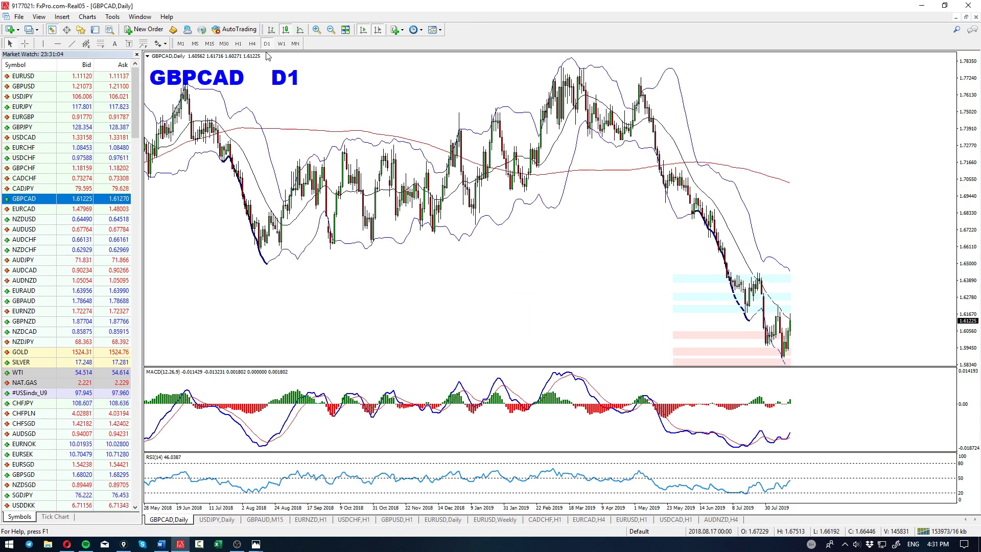
pyautogui.click(252, 44)
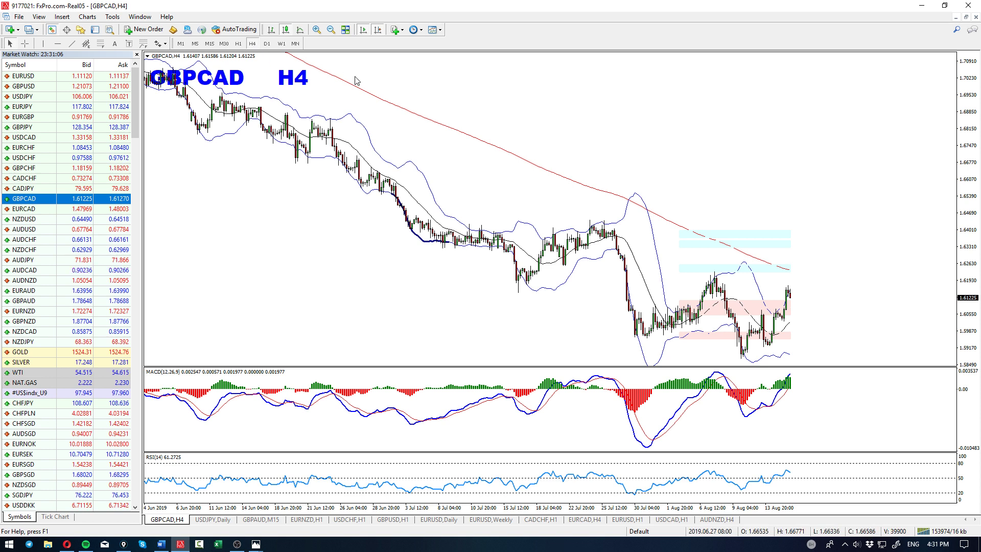
pyautogui.click(72, 43)
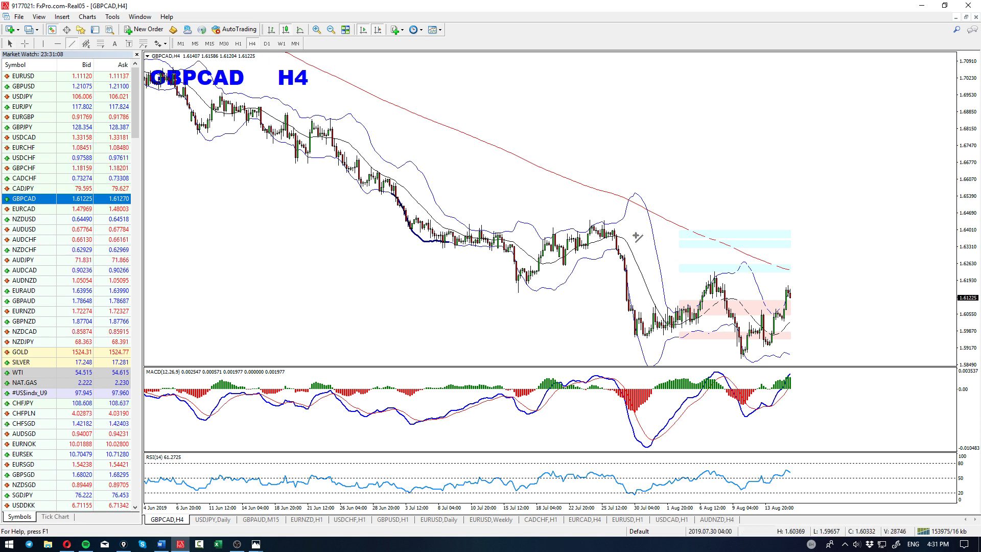
pyautogui.moveTo(604, 220)
pyautogui.mouseDown()
pyautogui.moveTo(797, 332)
pyautogui.moveTo(864, 341)
pyautogui.mouseUp()
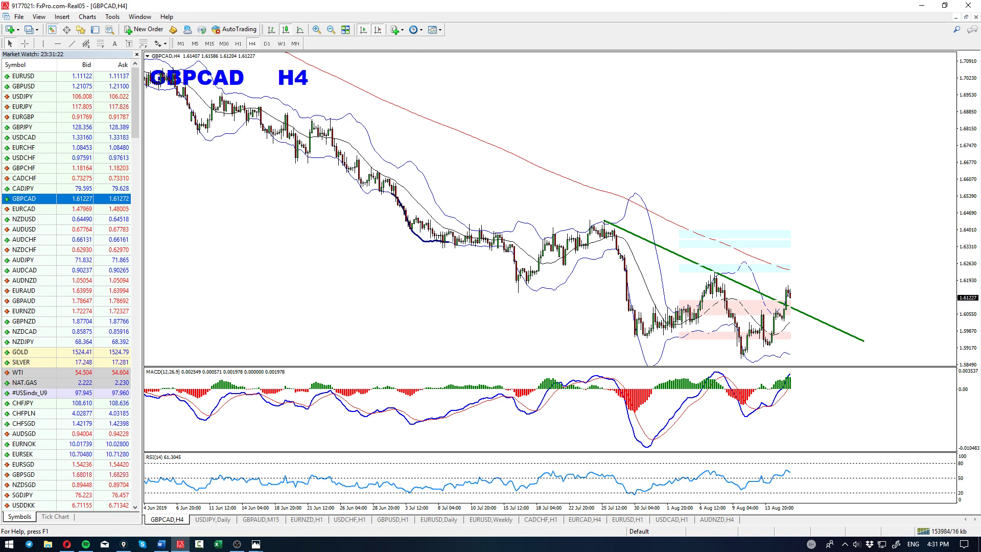
# Annotate rising lines along the August lows and highs, sketch a dashed pullback to the trendline and an upward arrow, and clear the markings.
pyautogui.moveTo(744, 361); pyautogui.dragTo(821, 325)
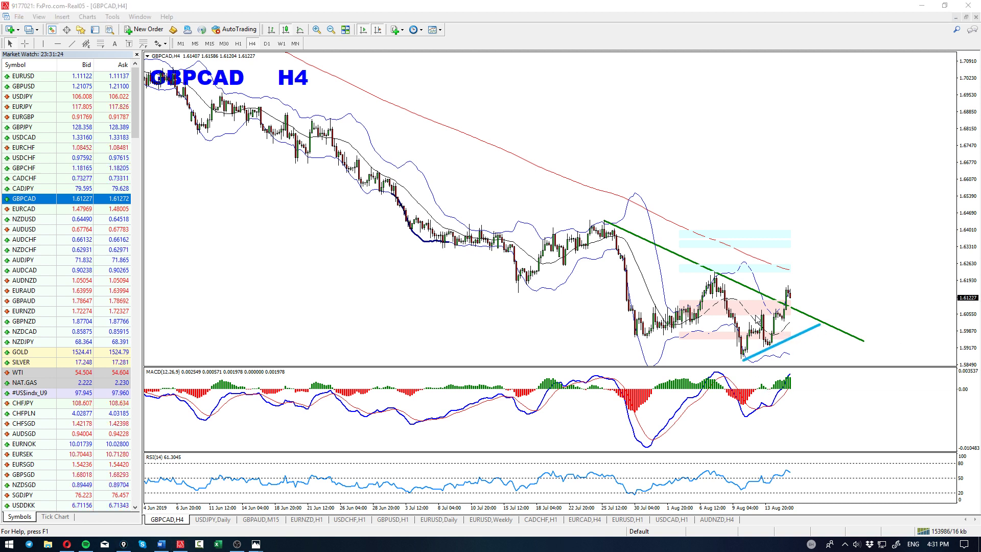
pyautogui.moveTo(754, 314); pyautogui.dragTo(795, 280)
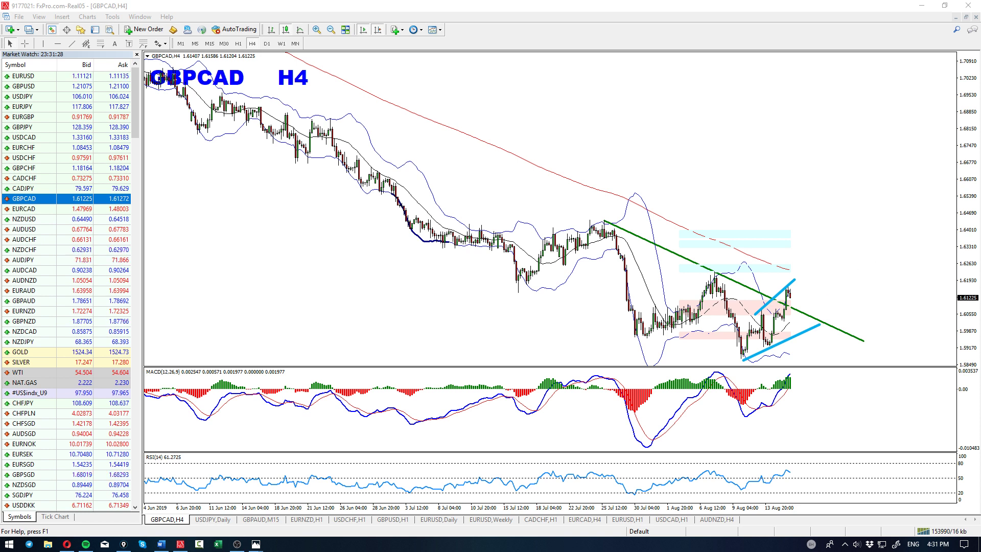
pyautogui.moveTo(795, 298)
pyautogui.mouseDown()
pyautogui.moveTo(820, 320)
pyautogui.moveTo(869, 186)
pyautogui.mouseUp()
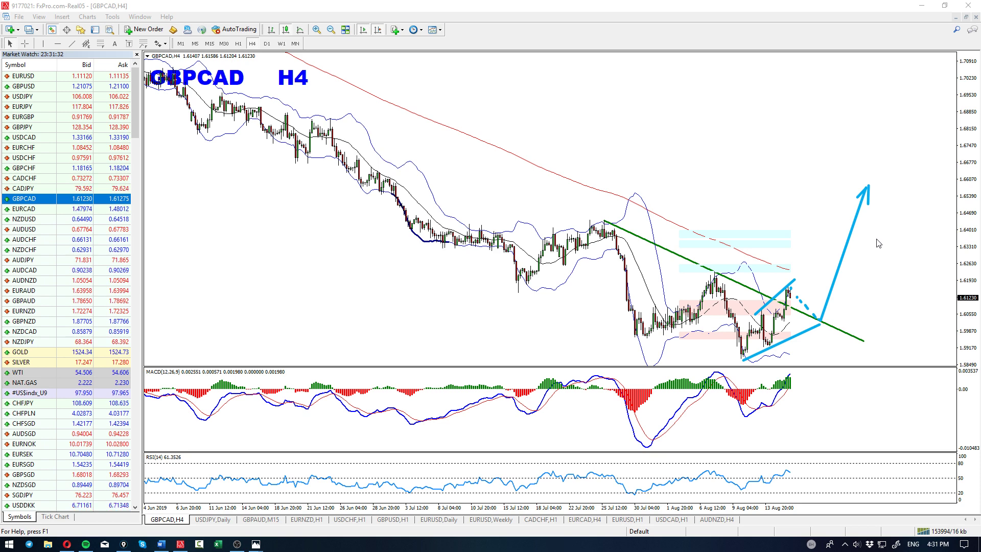
pyautogui.press('Escape')
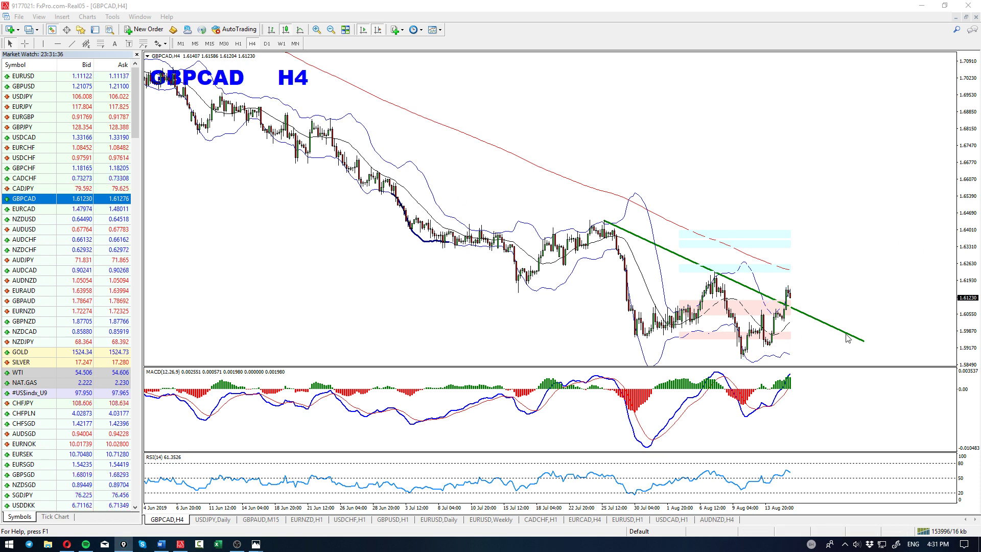
# On the H1 chart, draw a rising trendline from the 14 August low, and stretch a copy from the lowest August low through that low.
pyautogui.click(238, 44)
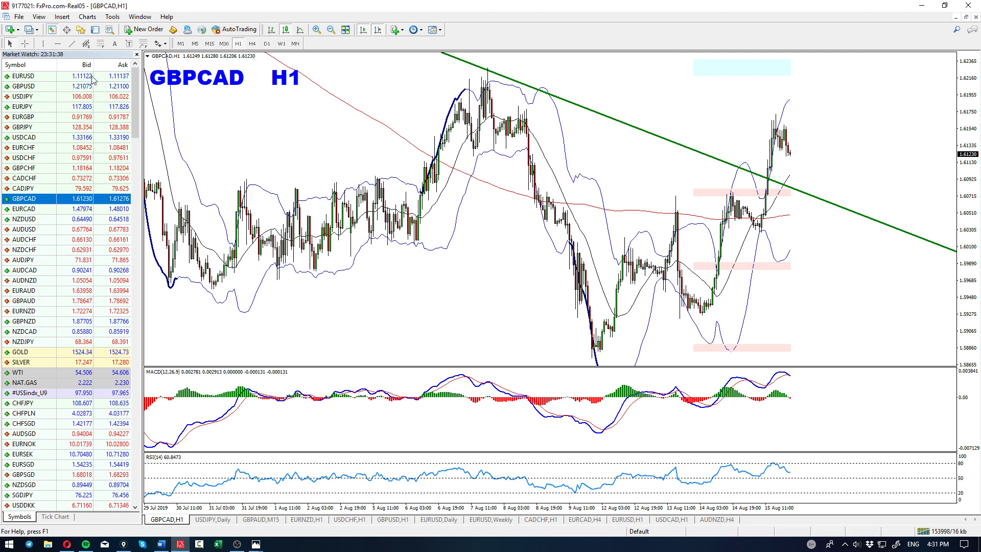
pyautogui.click(72, 43)
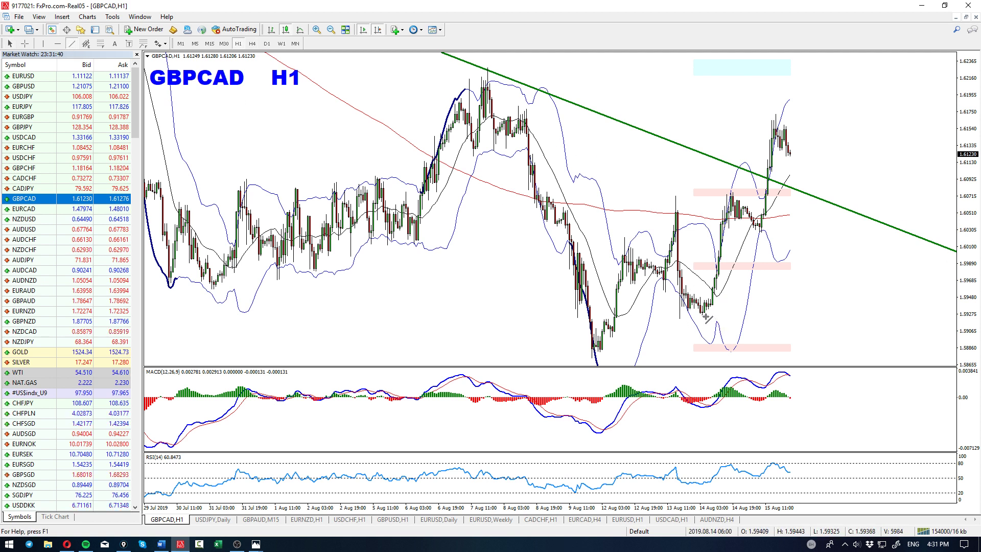
pyautogui.moveTo(705, 314); pyautogui.dragTo(833, 136)
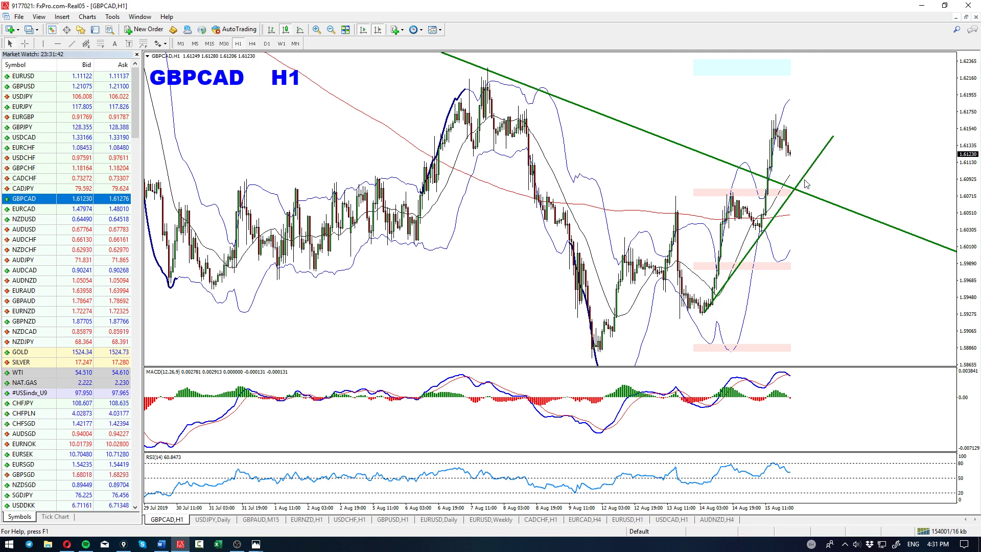
pyautogui.moveTo(798, 184); pyautogui.dragTo(696, 231)
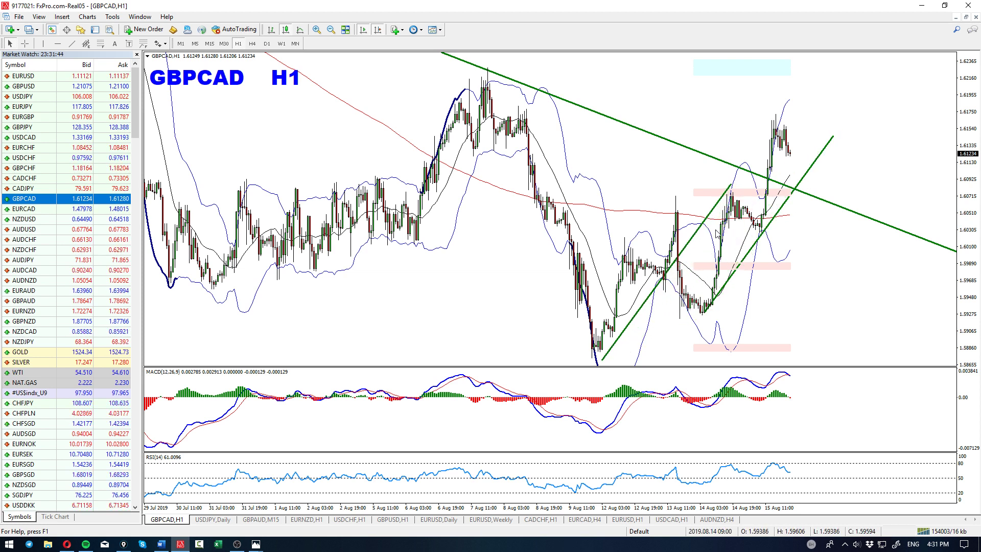
pyautogui.moveTo(731, 185); pyautogui.dragTo(955, 191)
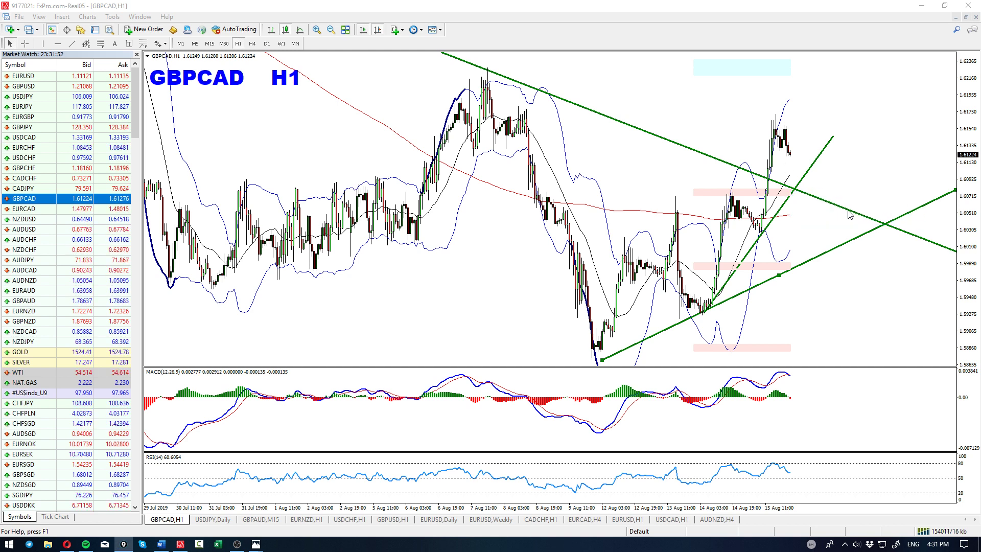
# Box the support zone around the broken falling trendline on the H1 chart, and clear the box.
pyautogui.moveTo(691, 176); pyautogui.dragTo(955, 231)
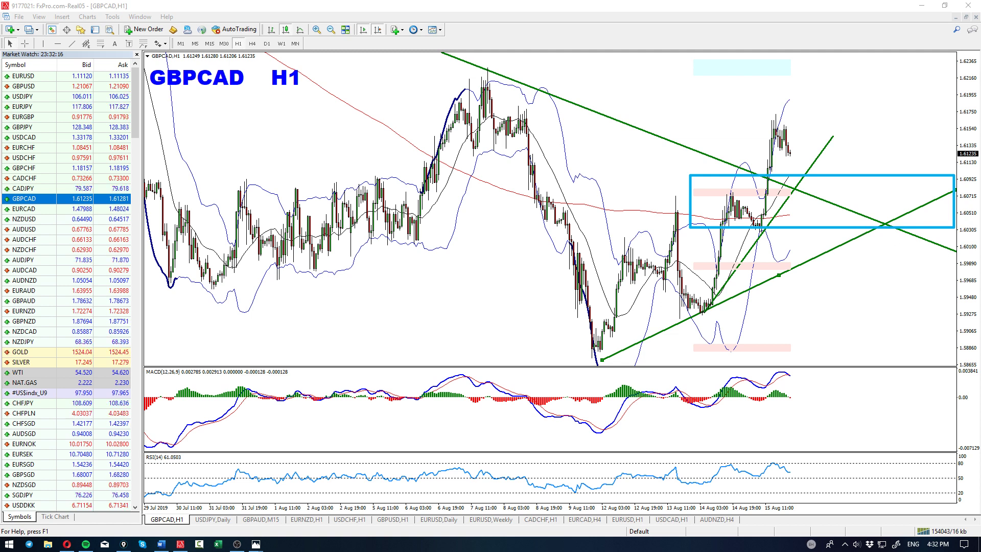
pyautogui.hotkey('ctrl', 'shift', '7')
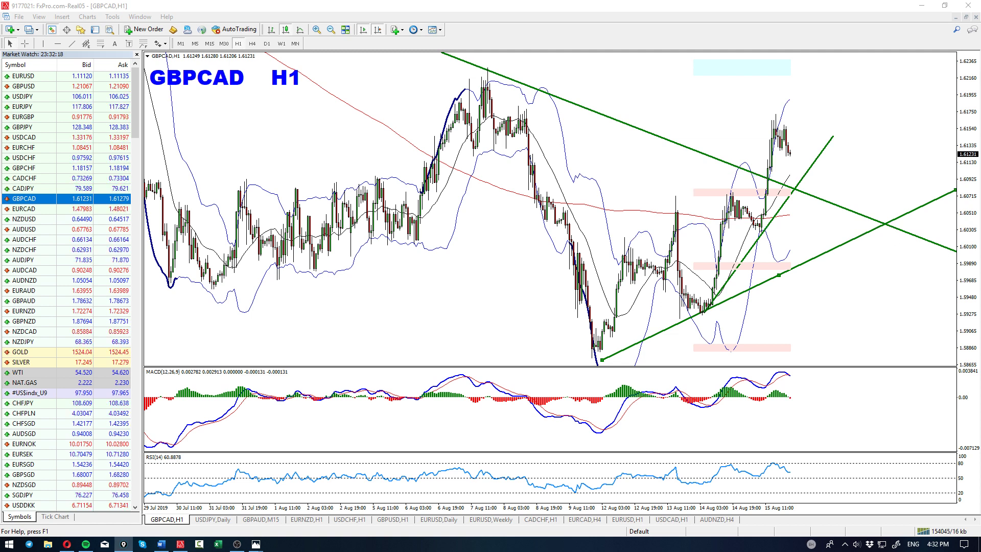
# Sketch a dashed pullback and rebound on the H1 price, annotate the matching MACD dip below its previous low, and clear the markings.
pyautogui.moveTo(788, 138)
pyautogui.mouseDown()
pyautogui.moveTo(830, 198)
pyautogui.moveTo(858, 138)
pyautogui.mouseUp()
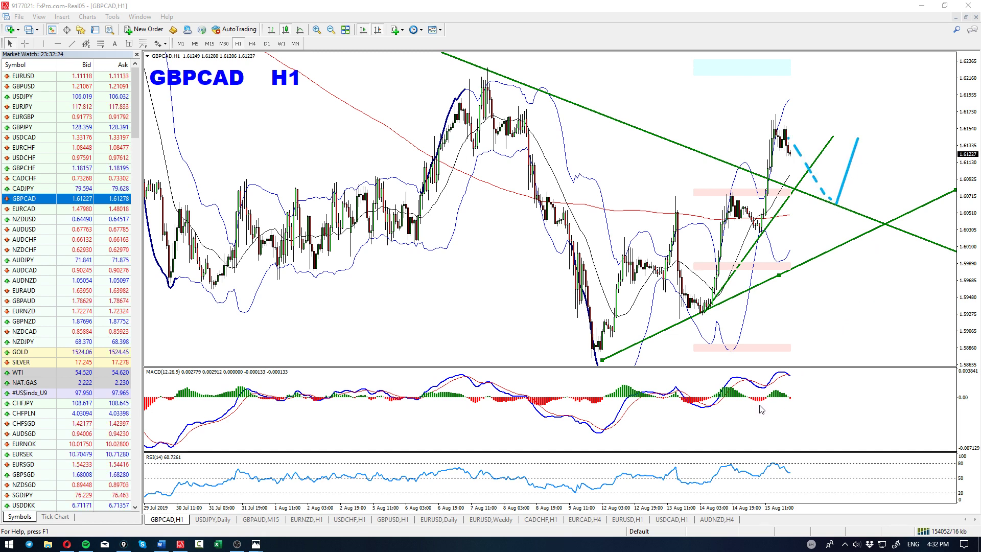
pyautogui.moveTo(691, 404); pyautogui.dragTo(864, 415)
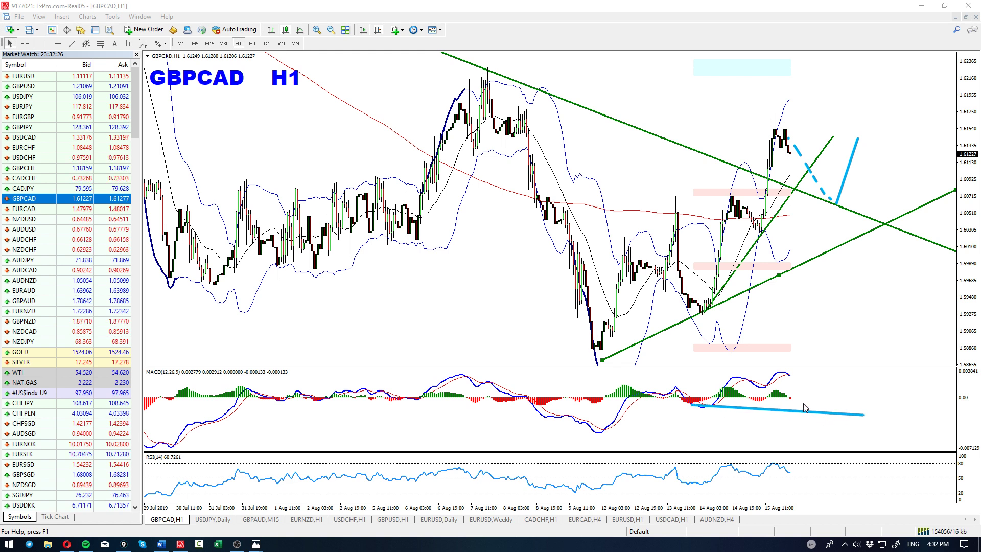
pyautogui.moveTo(788, 395)
pyautogui.mouseDown()
pyautogui.moveTo(814, 414)
pyautogui.moveTo(822, 392)
pyautogui.moveTo(848, 396)
pyautogui.mouseUp()
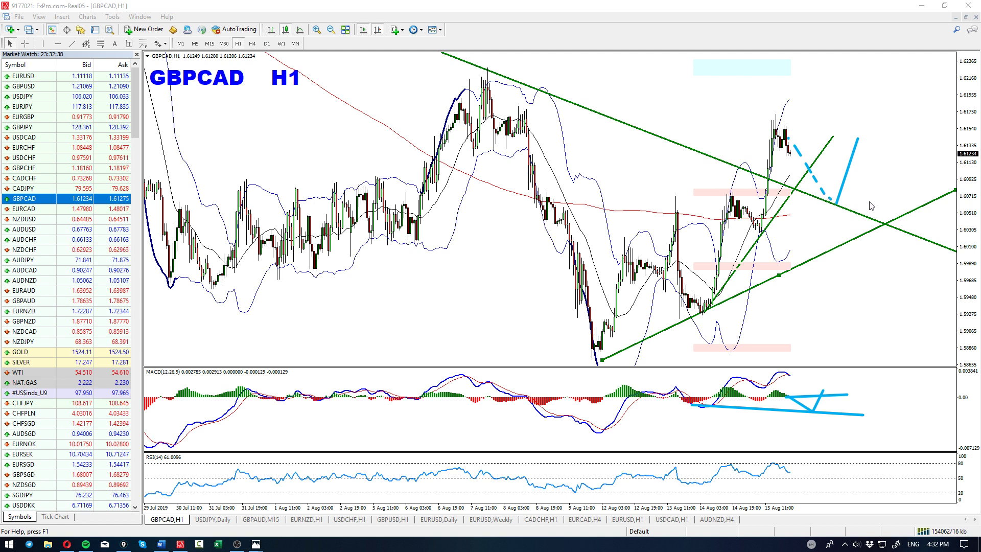
pyautogui.hotkey('ctrl', 'shift', '7')
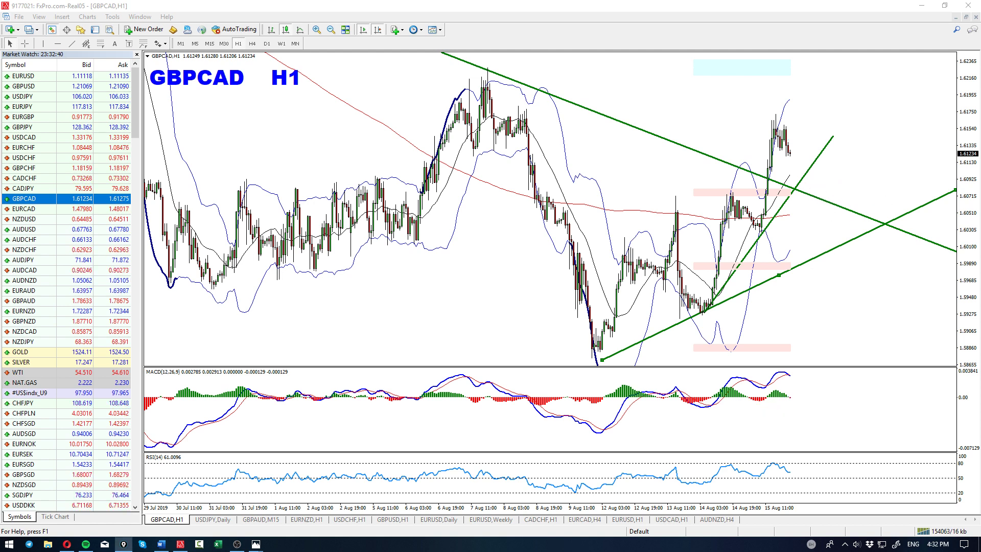
# Sketch a stepwise H1 decline with a falling line over its highs and an upward breakout arrow, and clear the markings.
pyautogui.moveTo(779, 123); pyautogui.dragTo(836, 196)
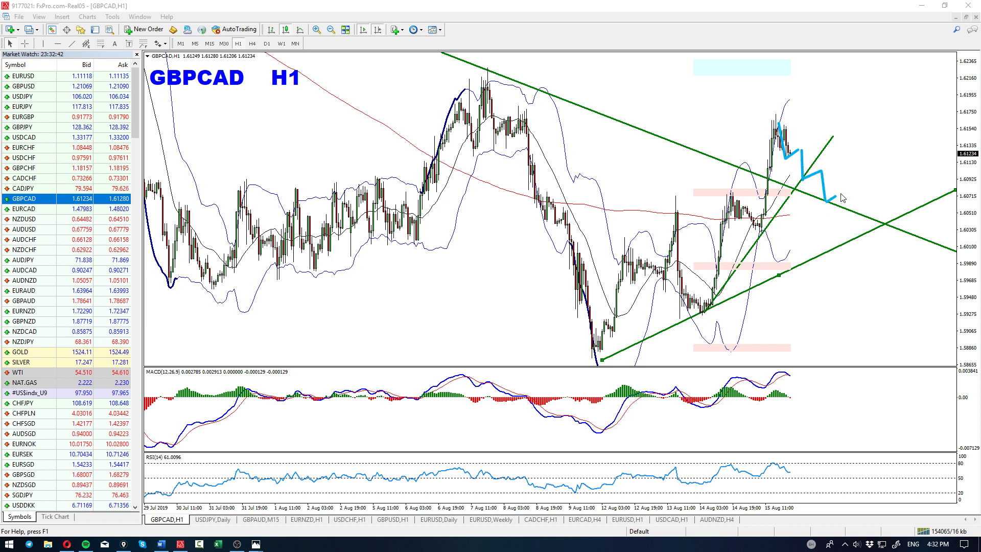
pyautogui.moveTo(780, 115); pyautogui.dragTo(873, 227)
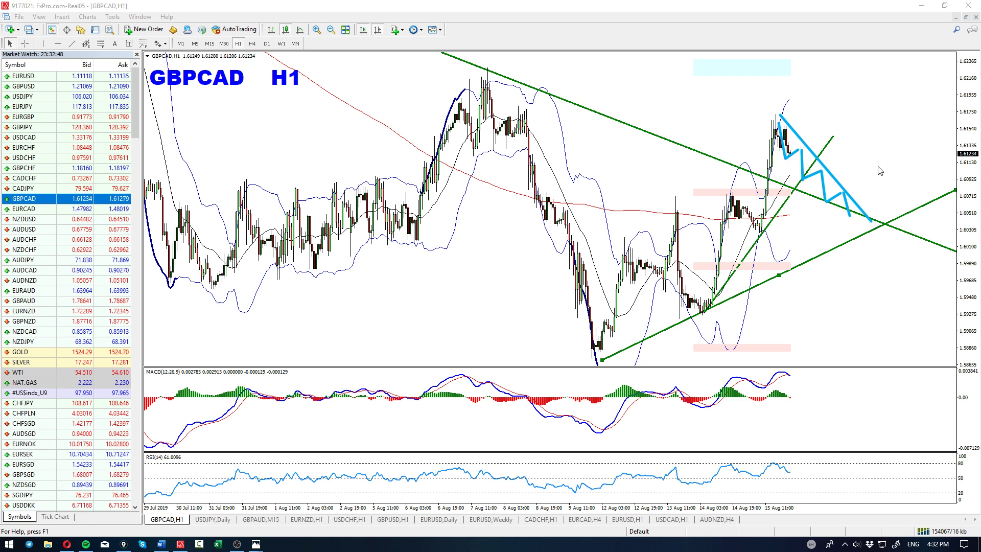
pyautogui.moveTo(854, 218)
pyautogui.mouseDown()
pyautogui.moveTo(875, 176)
pyautogui.moveTo(867, 179)
pyautogui.mouseUp()
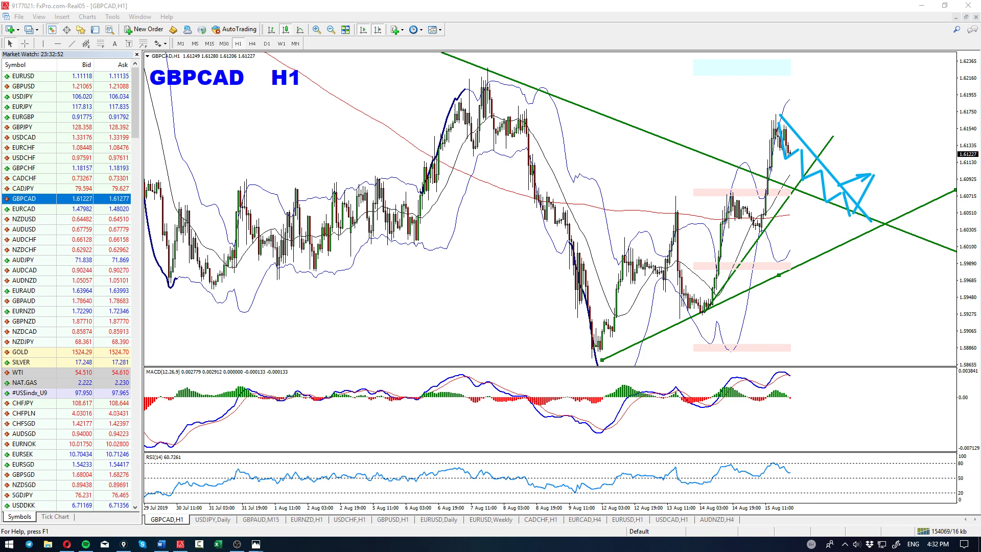
pyautogui.press('Escape')
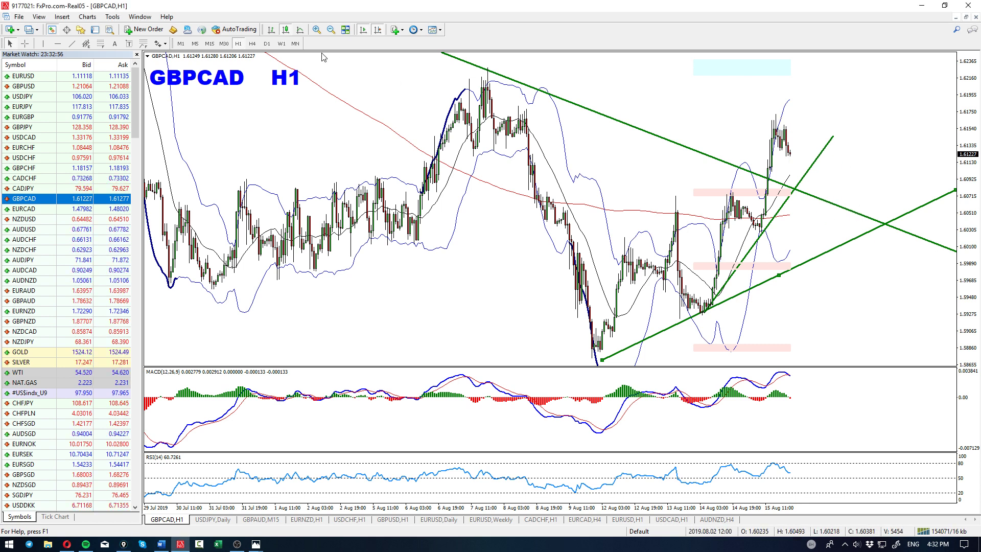
# On the H4 chart, sketch a dashed pullback and rise, a blue zigzag from the August low and a larger magenta wave, and clear them.
pyautogui.click(252, 44)
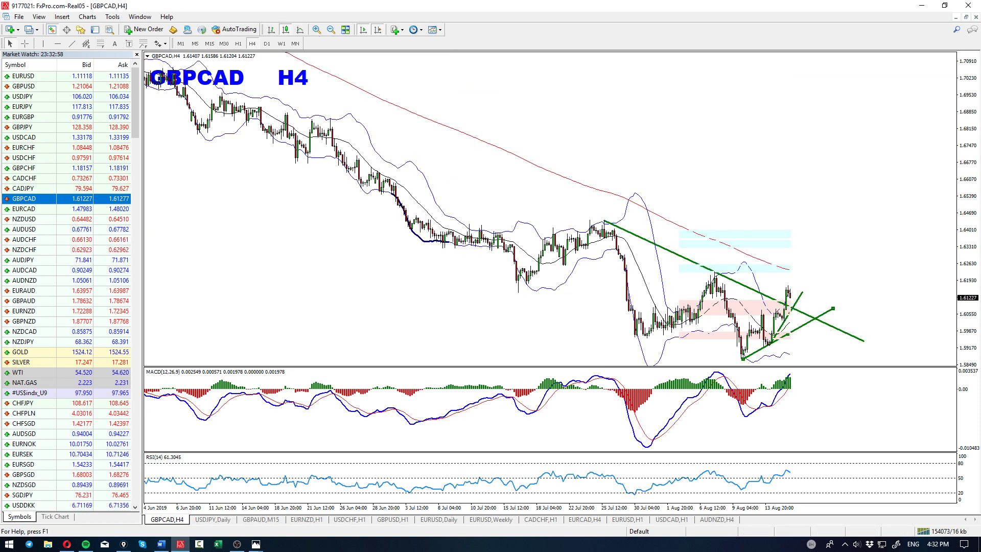
pyautogui.hotkey('ctrl', 'shift', '3')
pyautogui.moveTo(790, 291)
pyautogui.mouseDown()
pyautogui.moveTo(819, 322)
pyautogui.moveTo(853, 273)
pyautogui.mouseUp()
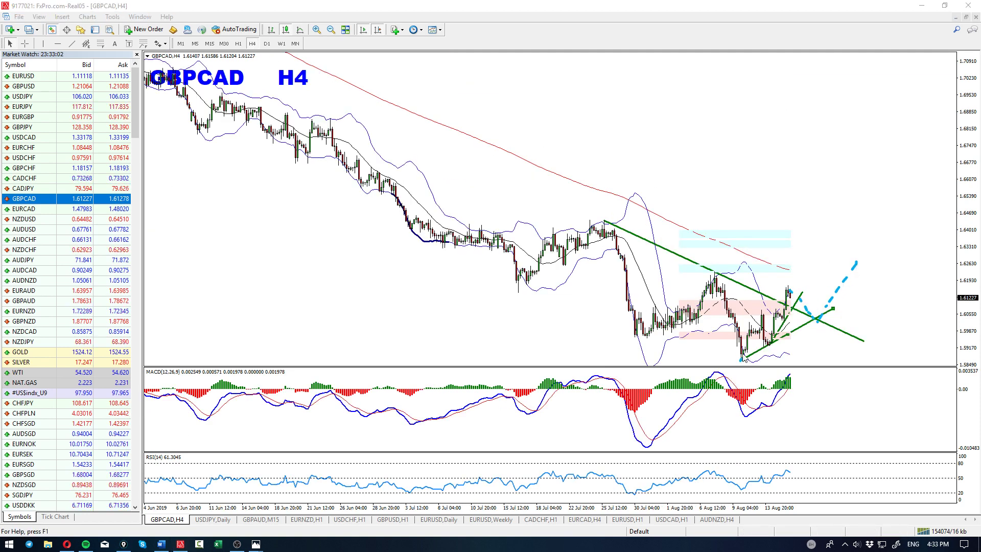
pyautogui.moveTo(741, 360)
pyautogui.mouseDown()
pyautogui.moveTo(788, 311)
pyautogui.moveTo(812, 322)
pyautogui.moveTo(846, 265)
pyautogui.mouseUp()
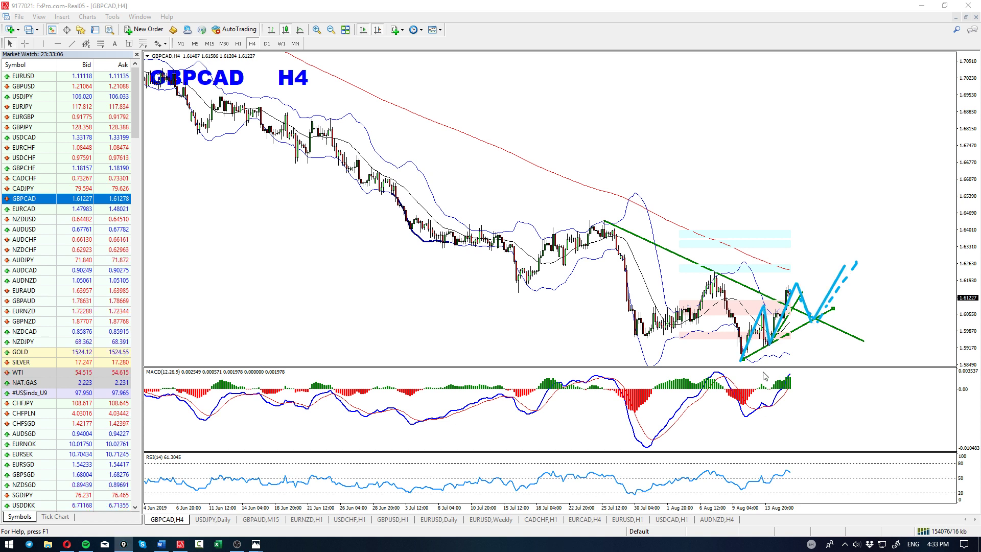
pyautogui.moveTo(742, 362)
pyautogui.mouseDown()
pyautogui.moveTo(828, 280)
pyautogui.moveTo(852, 276)
pyautogui.moveTo(875, 326)
pyautogui.moveTo(943, 220)
pyautogui.mouseUp()
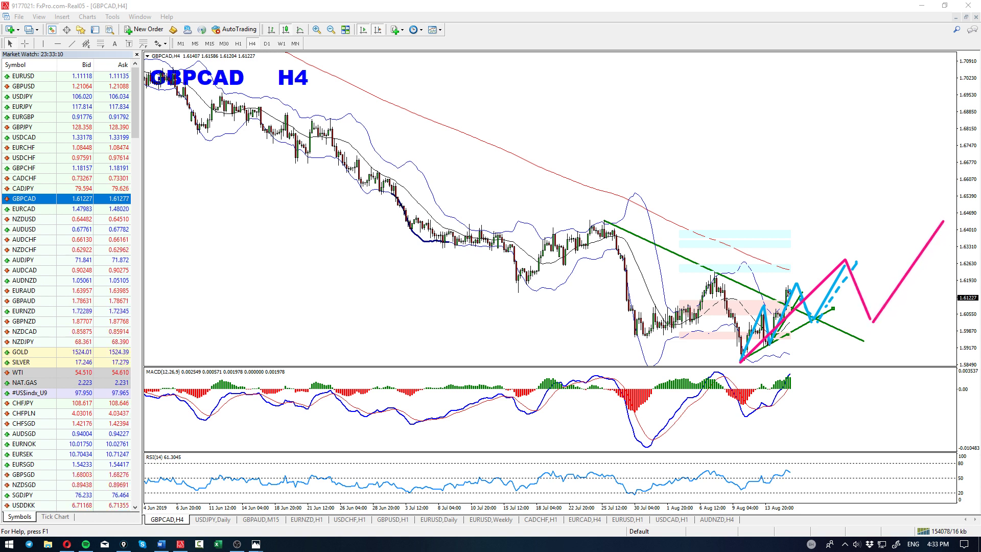
pyautogui.press('Escape')
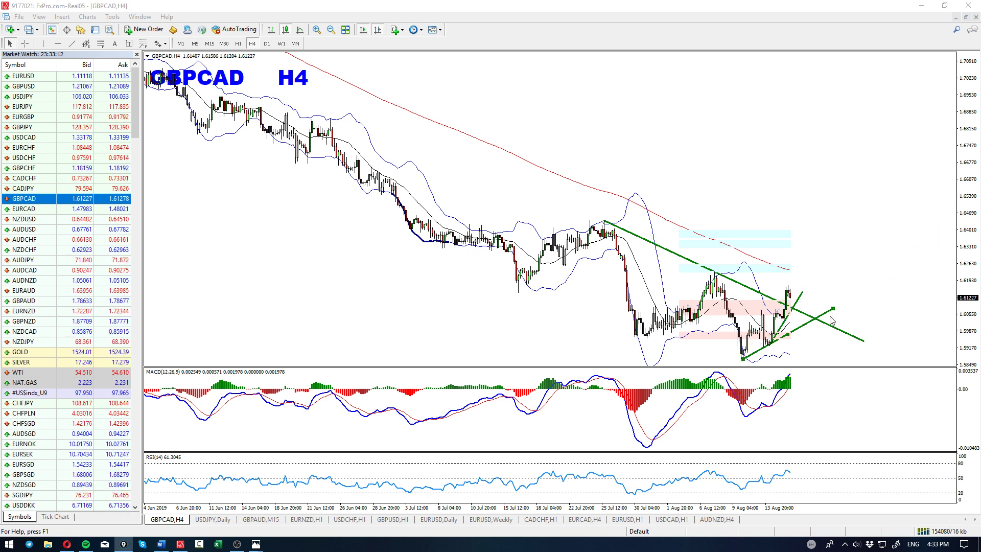
# Delete the two rising trendlines and the falling trendline from the GBPCAD H4 chart.
pyautogui.click(839, 310)
pyautogui.press('Delete')
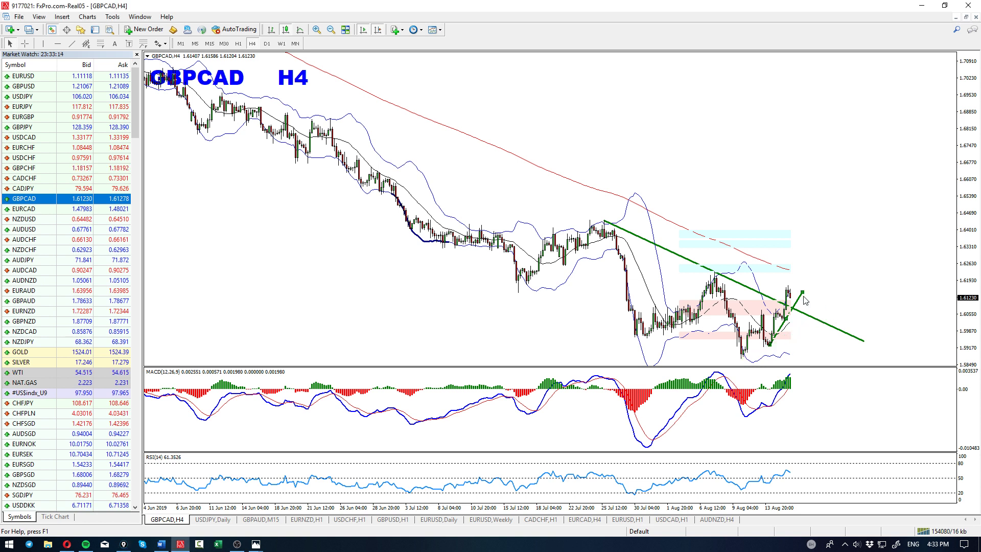
pyautogui.press('Delete')
pyautogui.doubleClick(833, 328)
pyautogui.press('Delete')
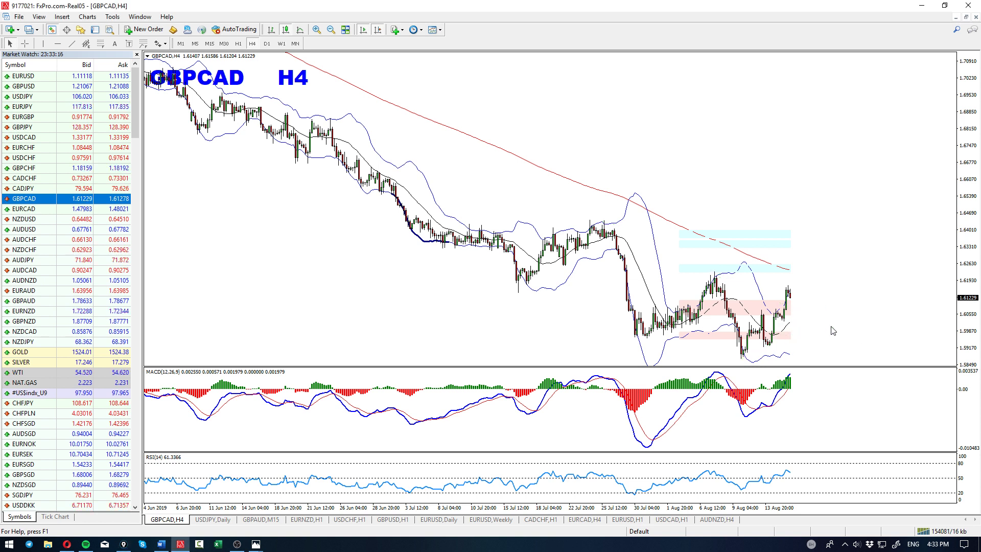